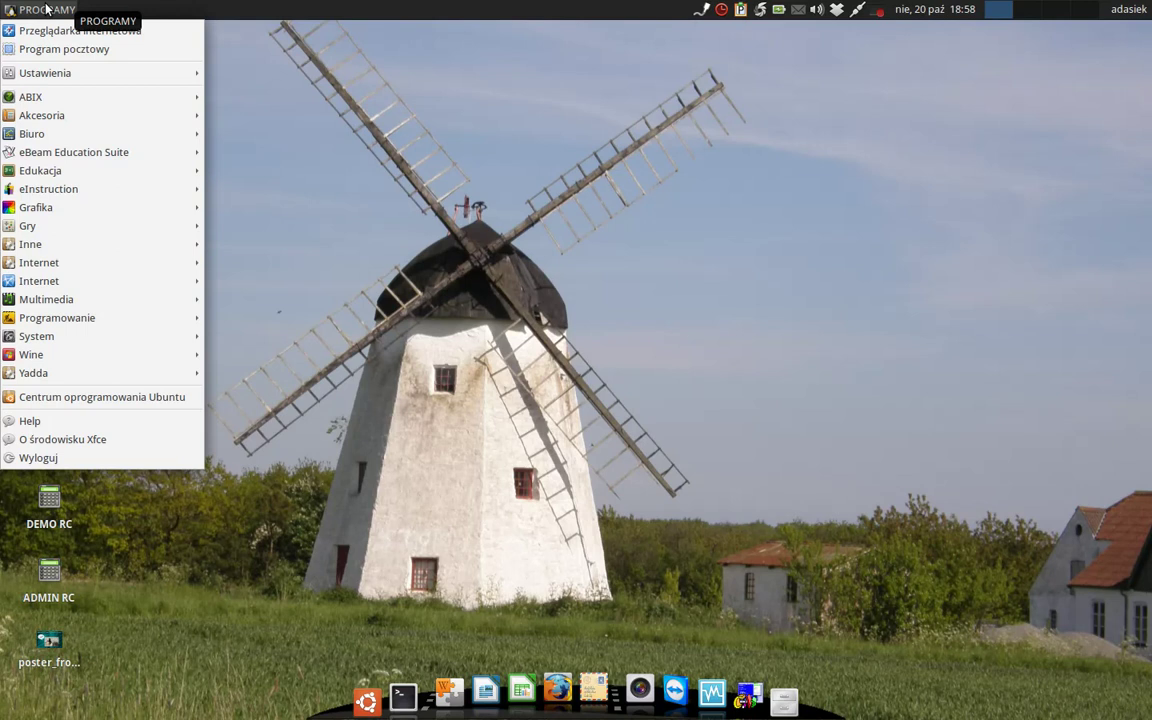
# Launch the Pinta drawing program and move its window to the upper-left area of the desktop
pyautogui.moveTo(170, 206)
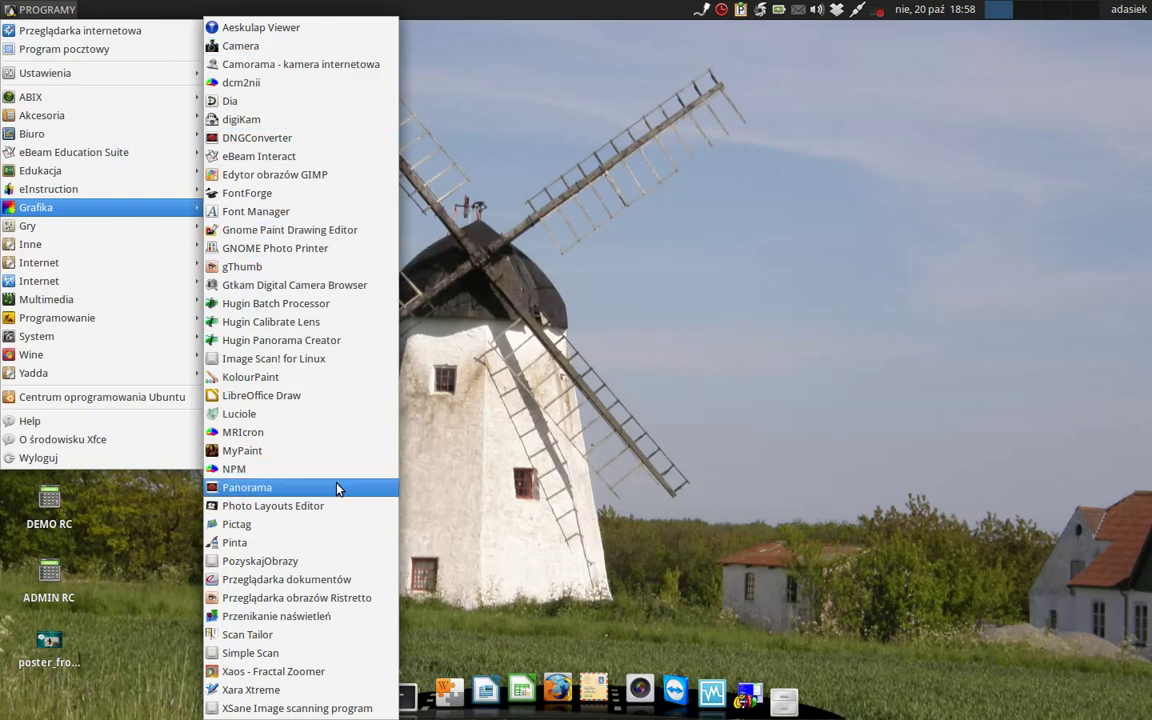
pyautogui.click(342, 548)
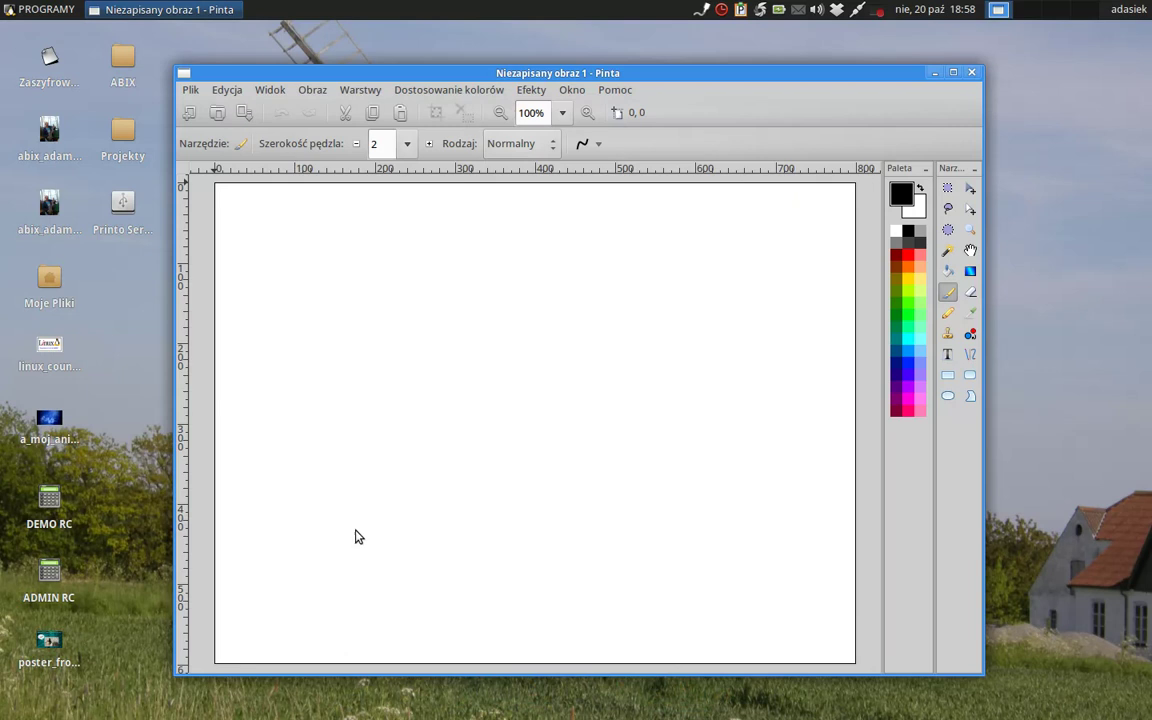
pyautogui.moveTo(757, 73); pyautogui.dragTo(596, 43)
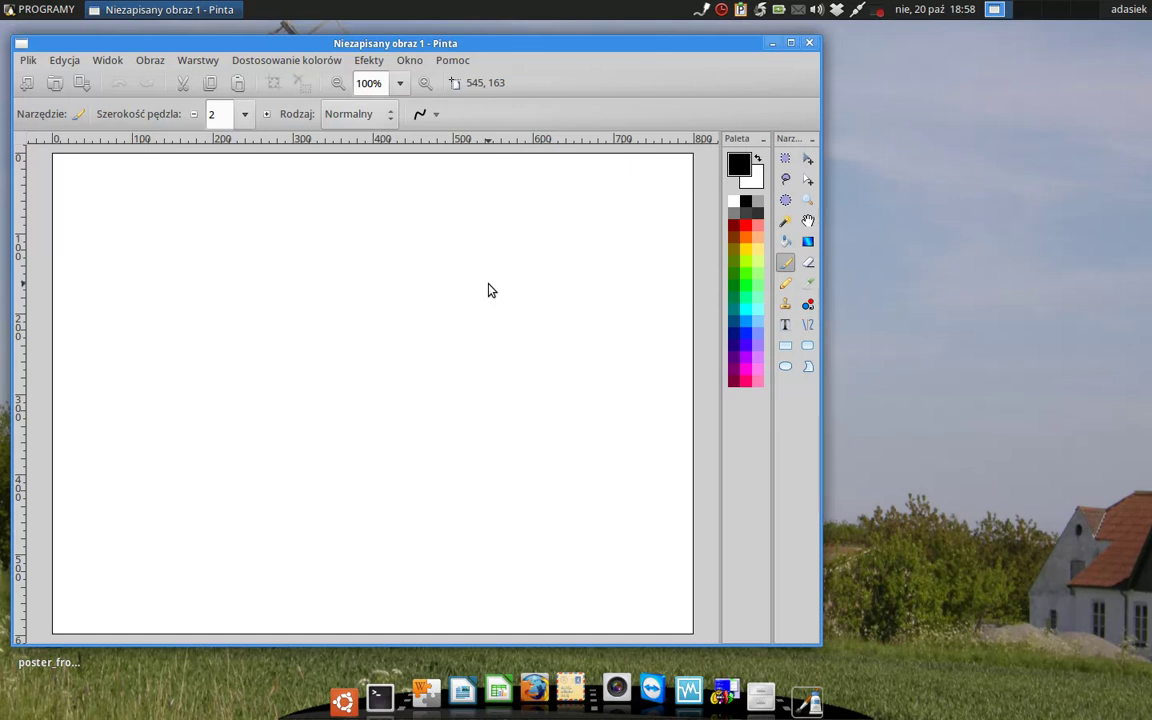
# Launch Kazam Screencaster and move its window off most of the blank canvas
pyautogui.click(45, 9)
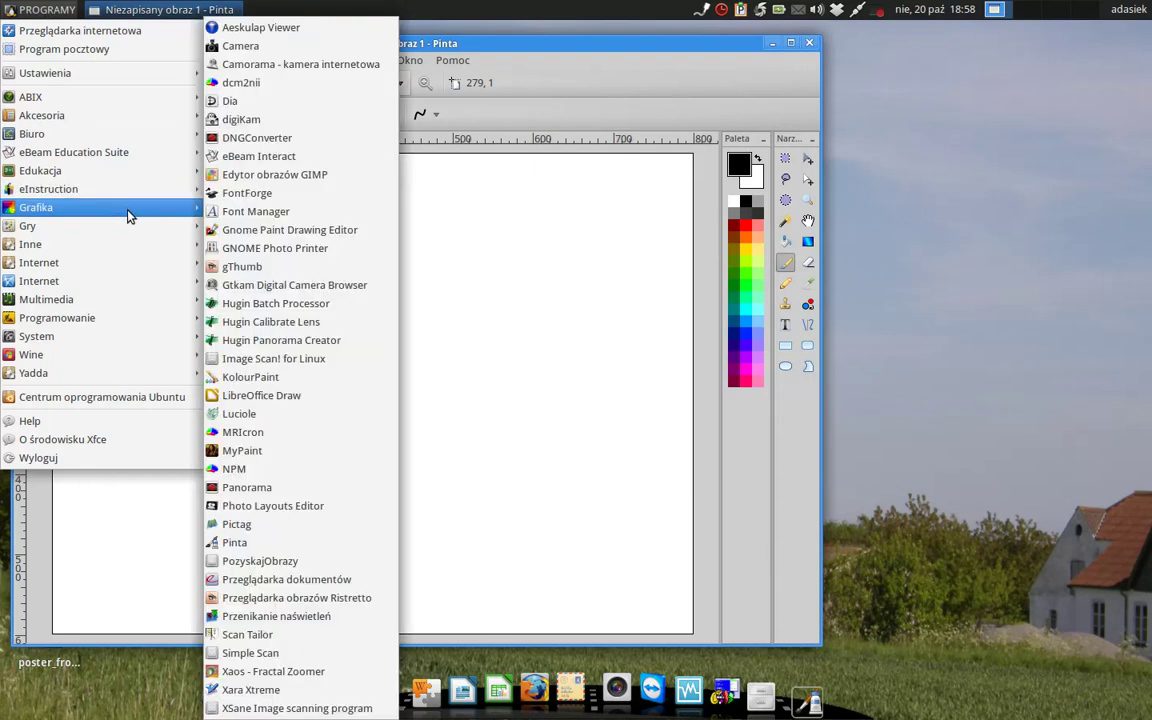
pyautogui.moveTo(139, 301)
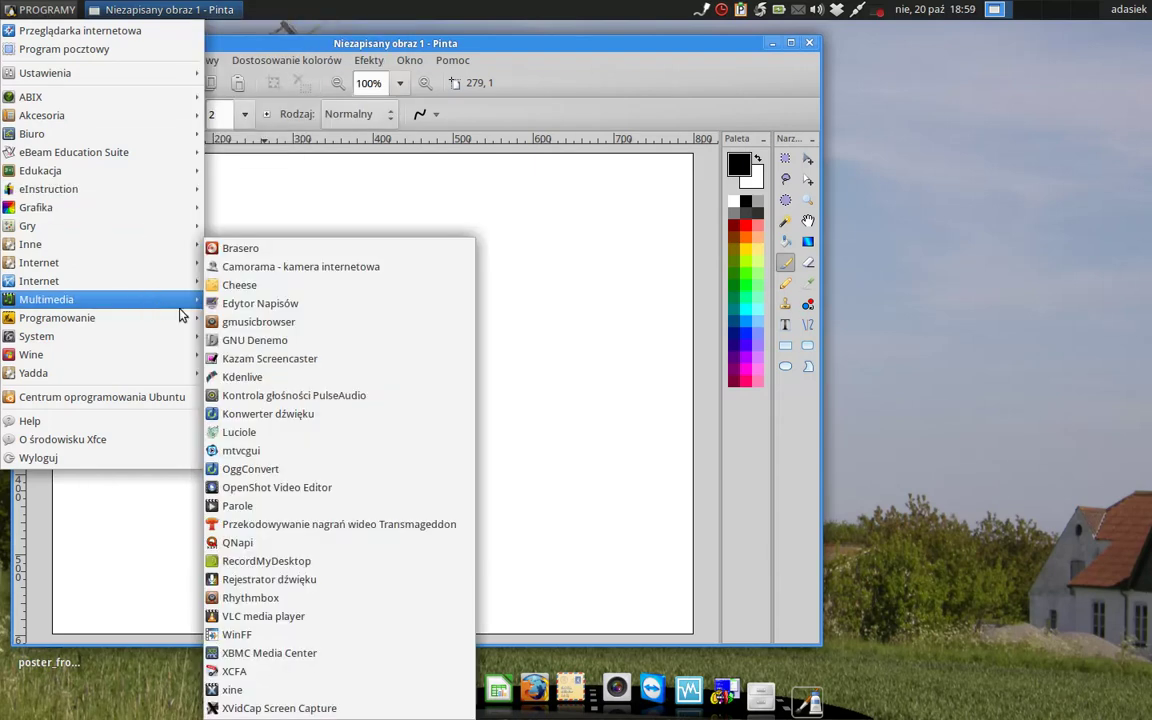
pyautogui.click(335, 360)
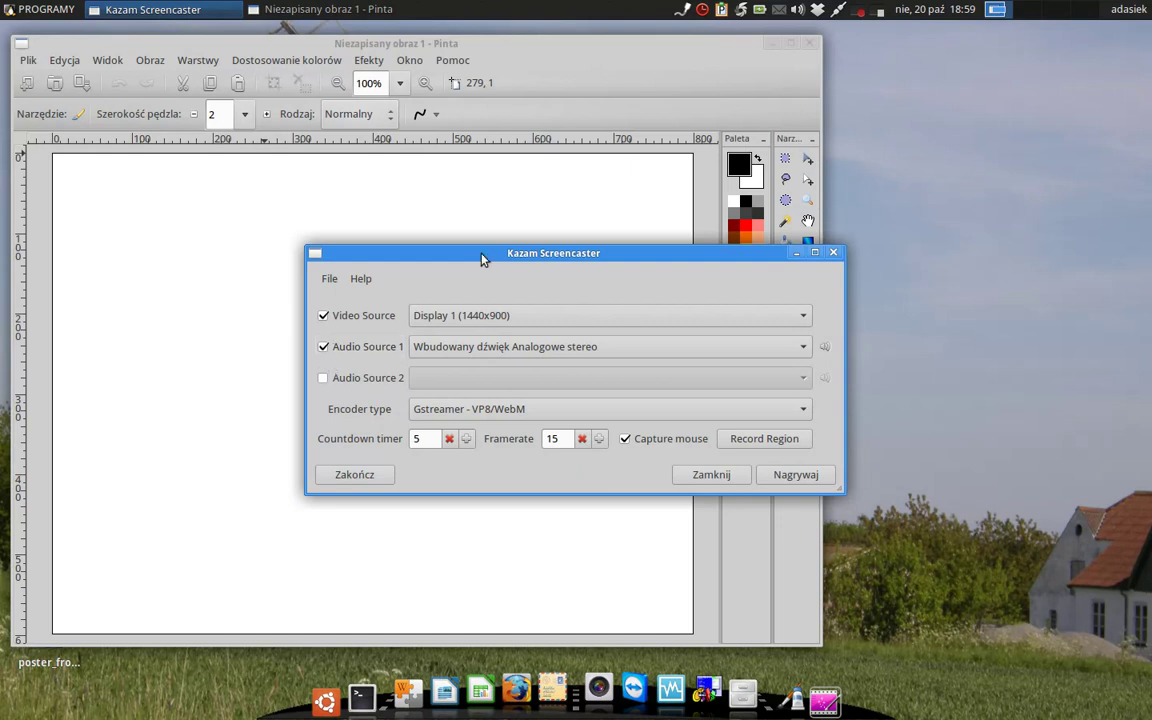
pyautogui.moveTo(481, 258); pyautogui.dragTo(726, 52)
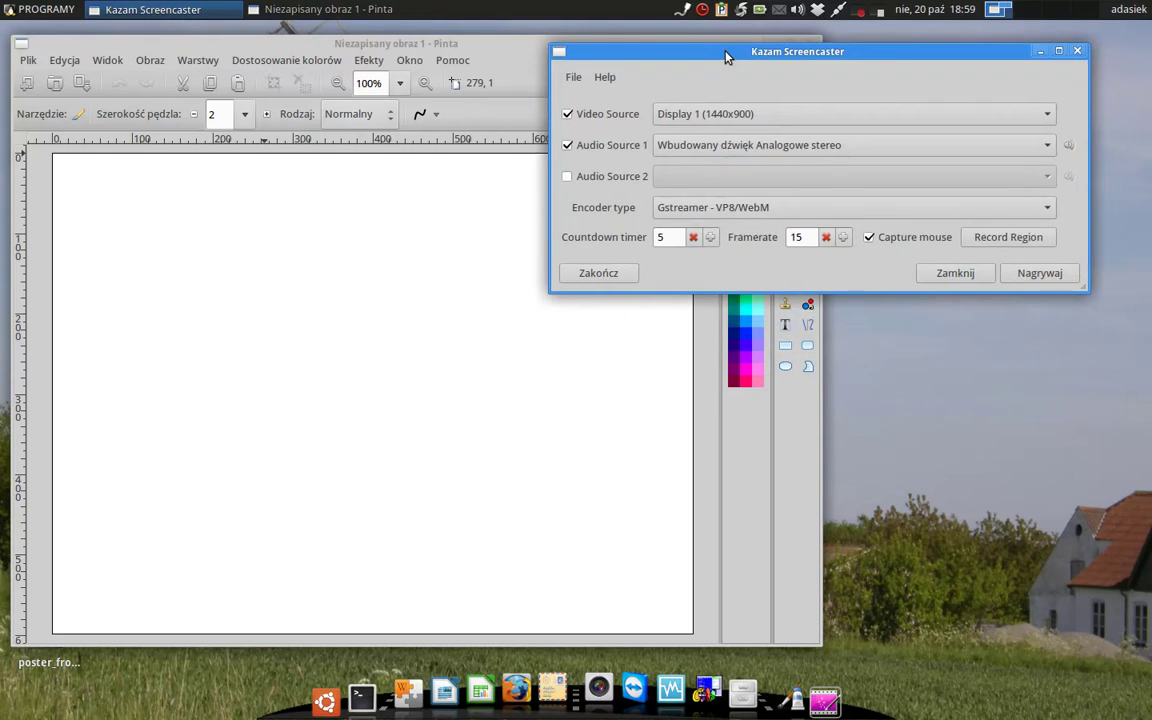
# Fit the recording region to the blank Pinta canvas at 802 x 599 and start recording
pyautogui.click(1008, 239)
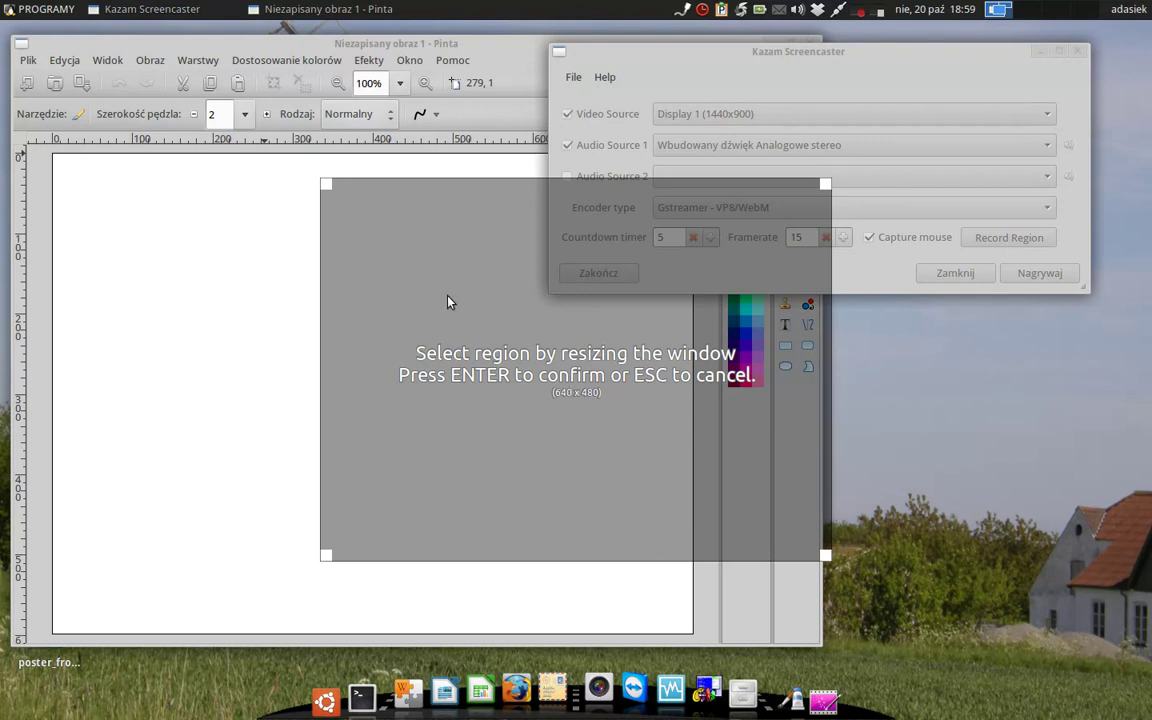
pyautogui.moveTo(600, 438); pyautogui.dragTo(332, 410)
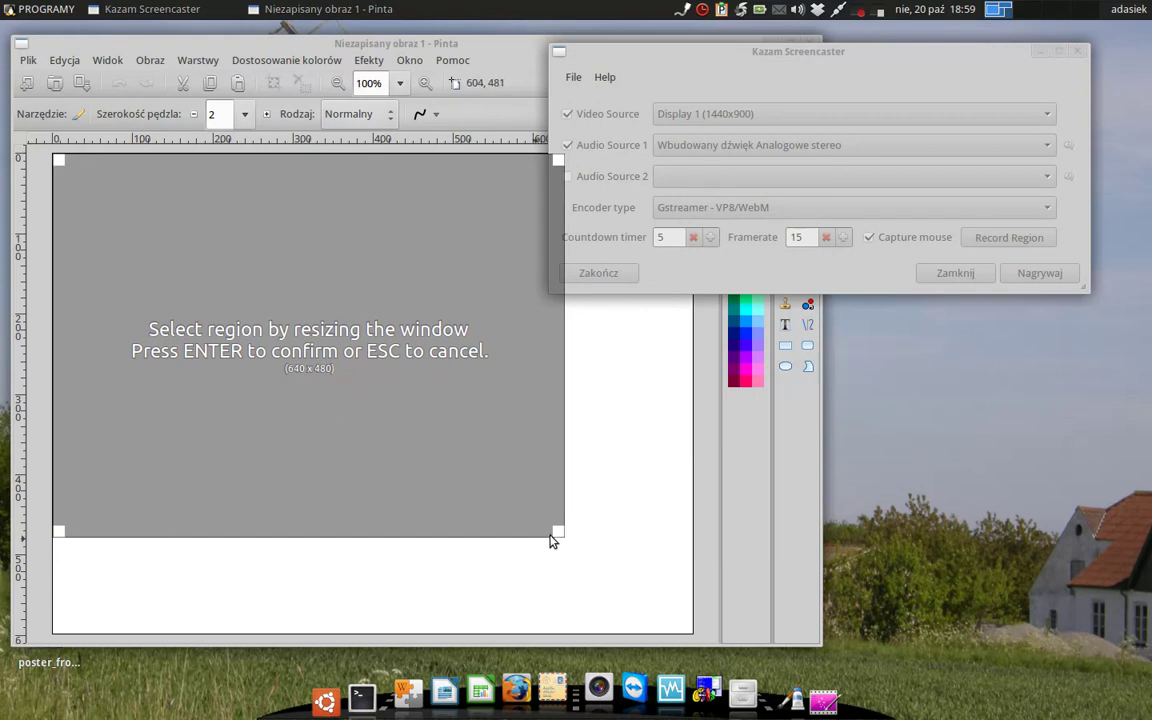
pyautogui.moveTo(556, 534); pyautogui.dragTo(679, 618)
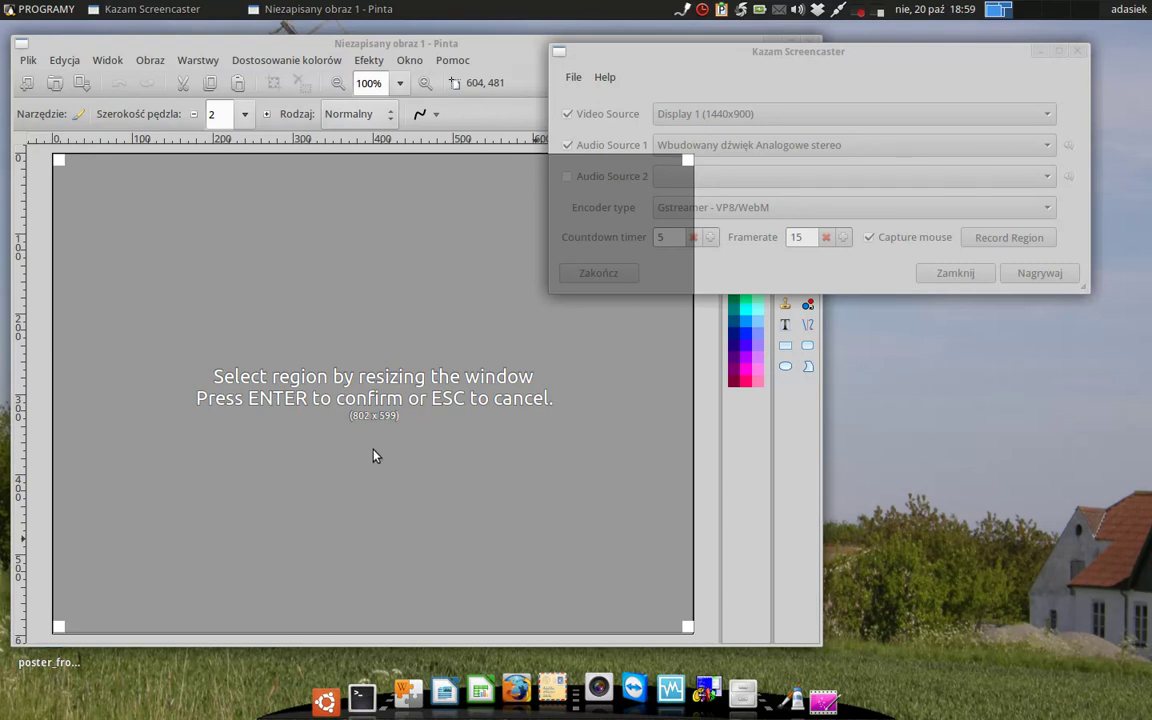
pyautogui.press('Return')
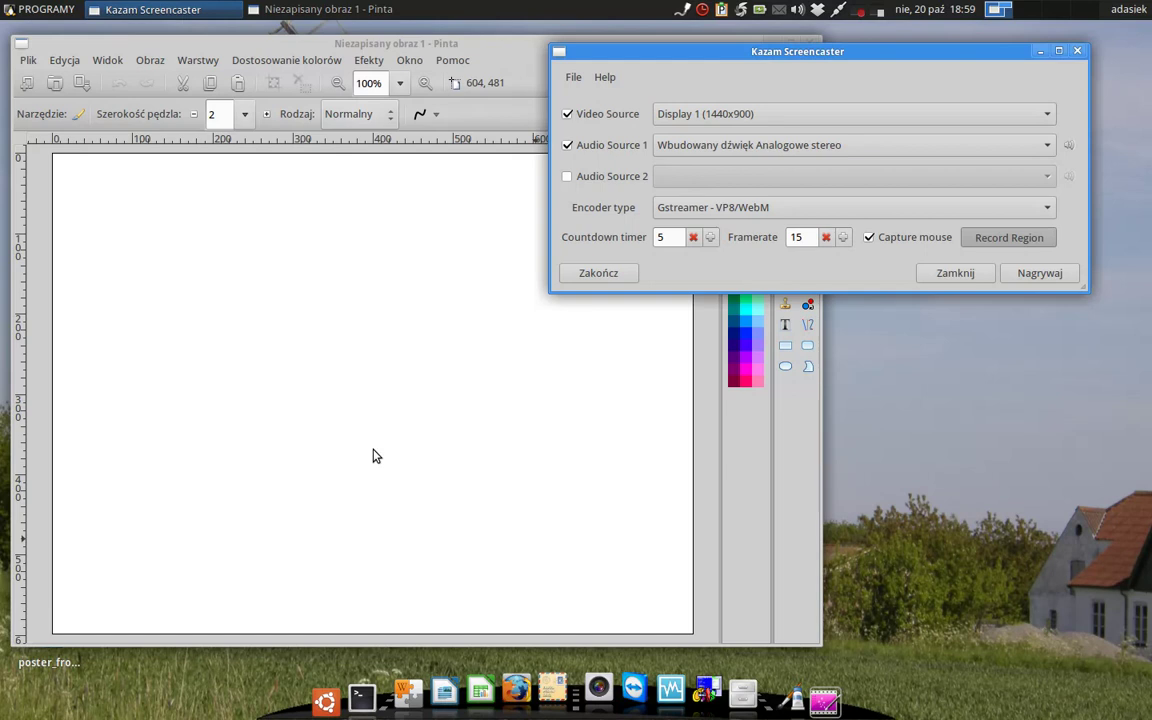
pyautogui.click(1058, 280)
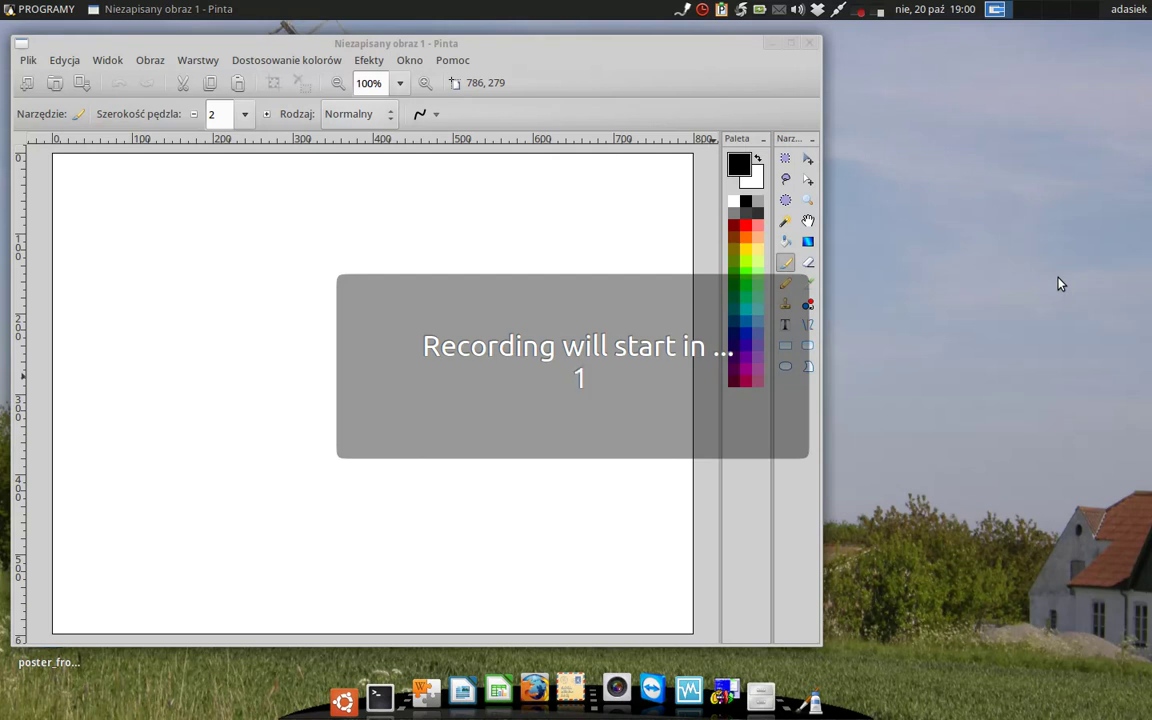
pyautogui.click(287, 60)
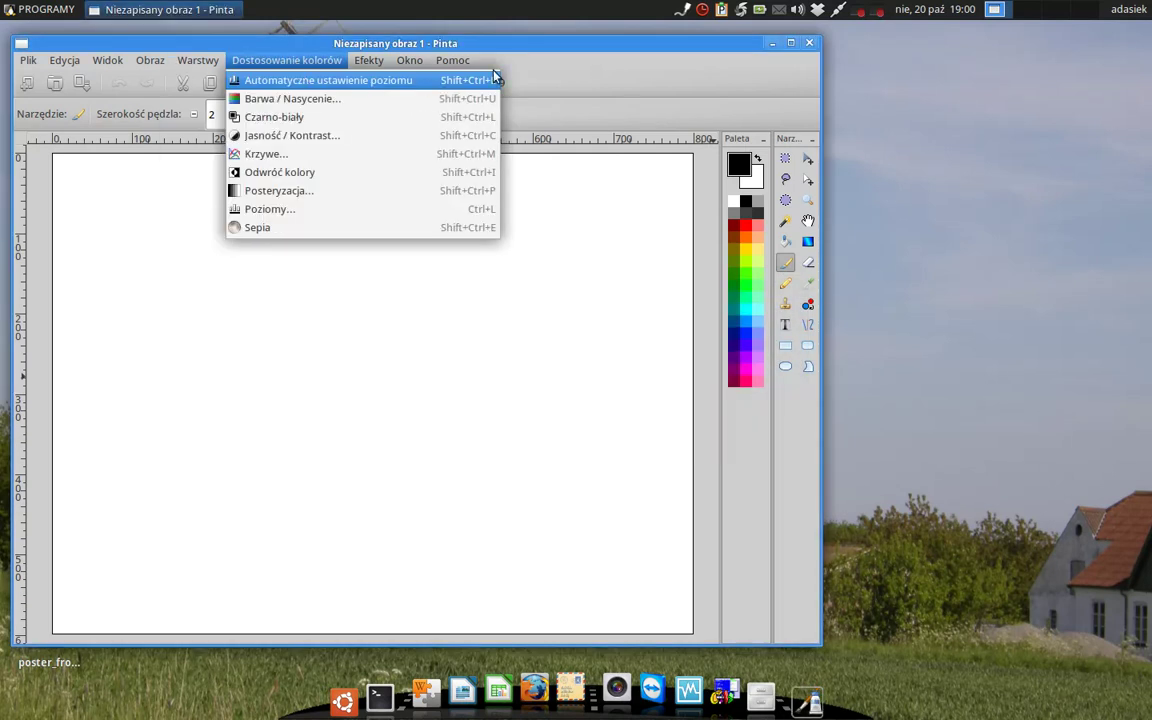
pyautogui.click(589, 80)
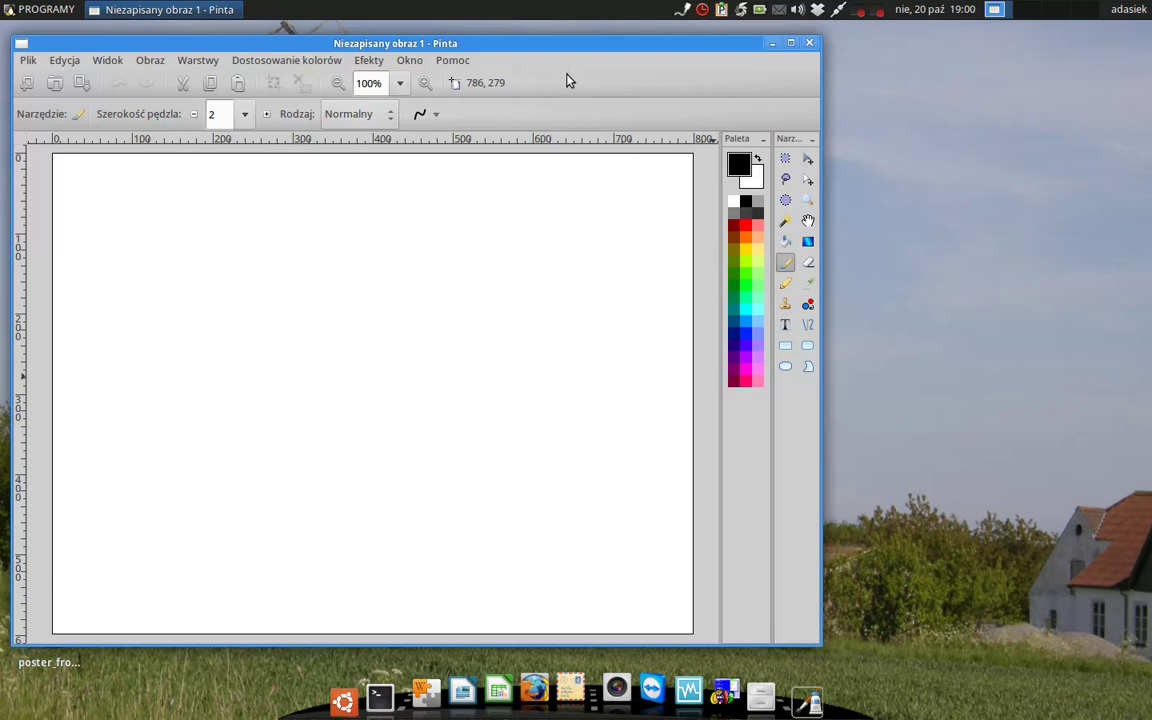
# Draw a black-outlined rectangle about 200 by 75 pixels in the upper-left part of the Pinta canvas
pyautogui.click(785, 159)
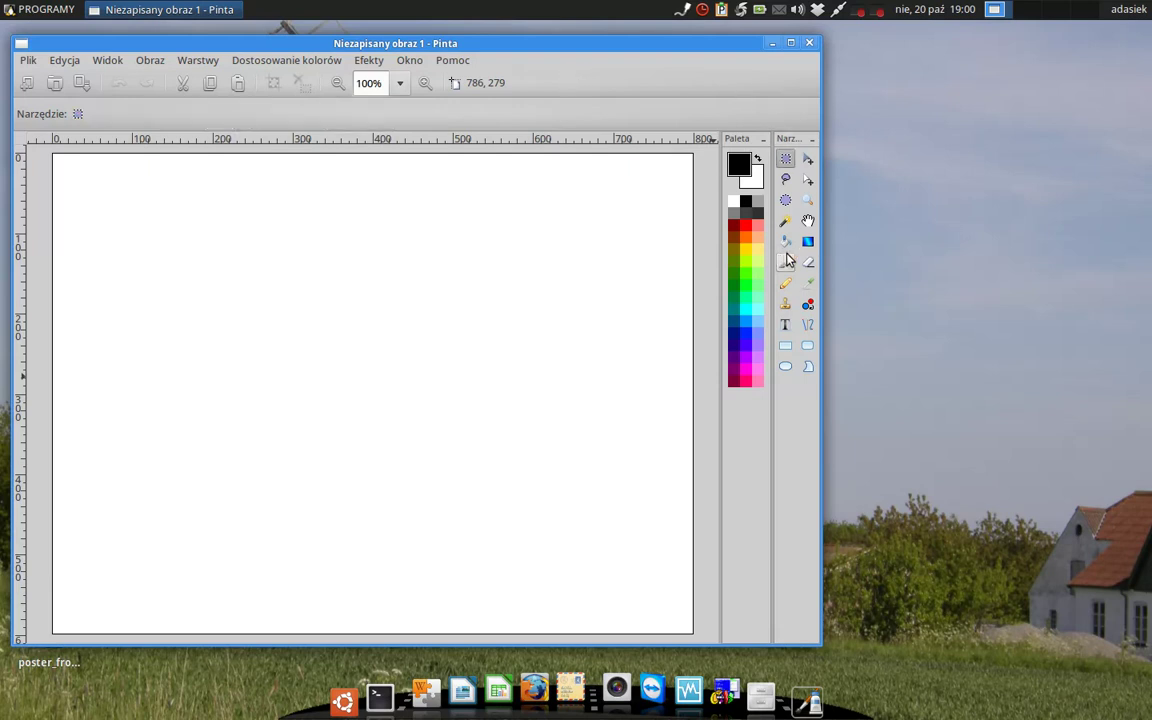
pyautogui.click(789, 353)
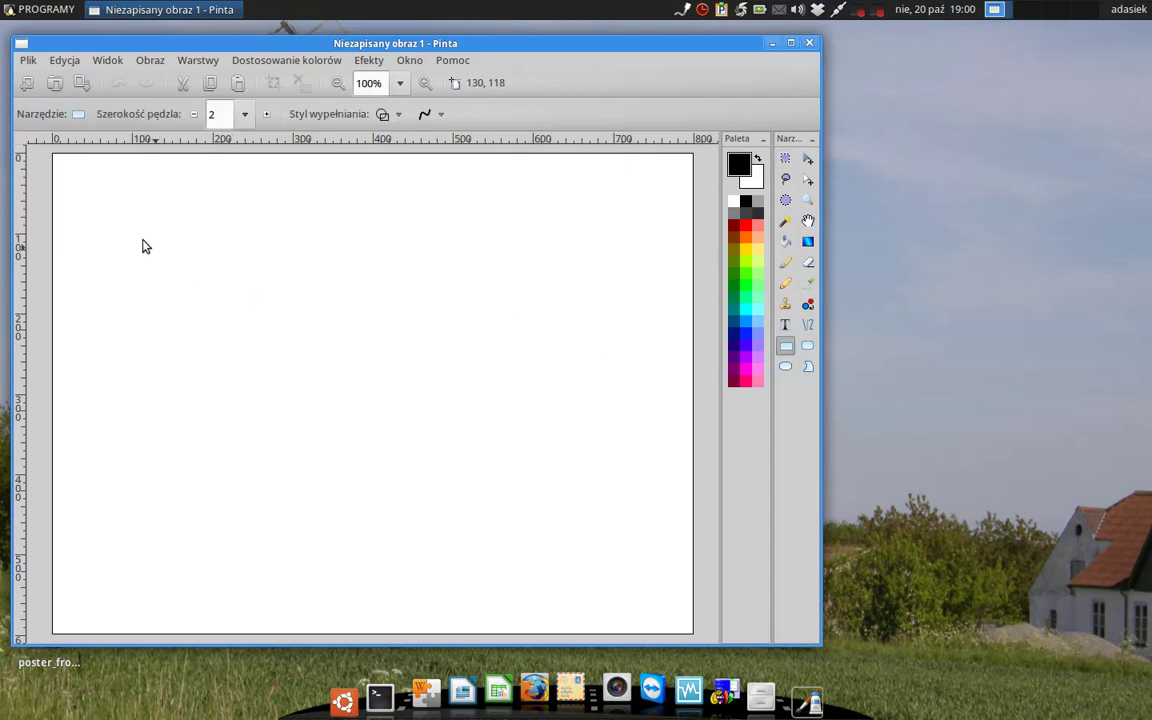
pyautogui.moveTo(124, 214)
pyautogui.mouseDown()
pyautogui.moveTo(125, 260)
pyautogui.moveTo(284, 277)
pyautogui.mouseUp()
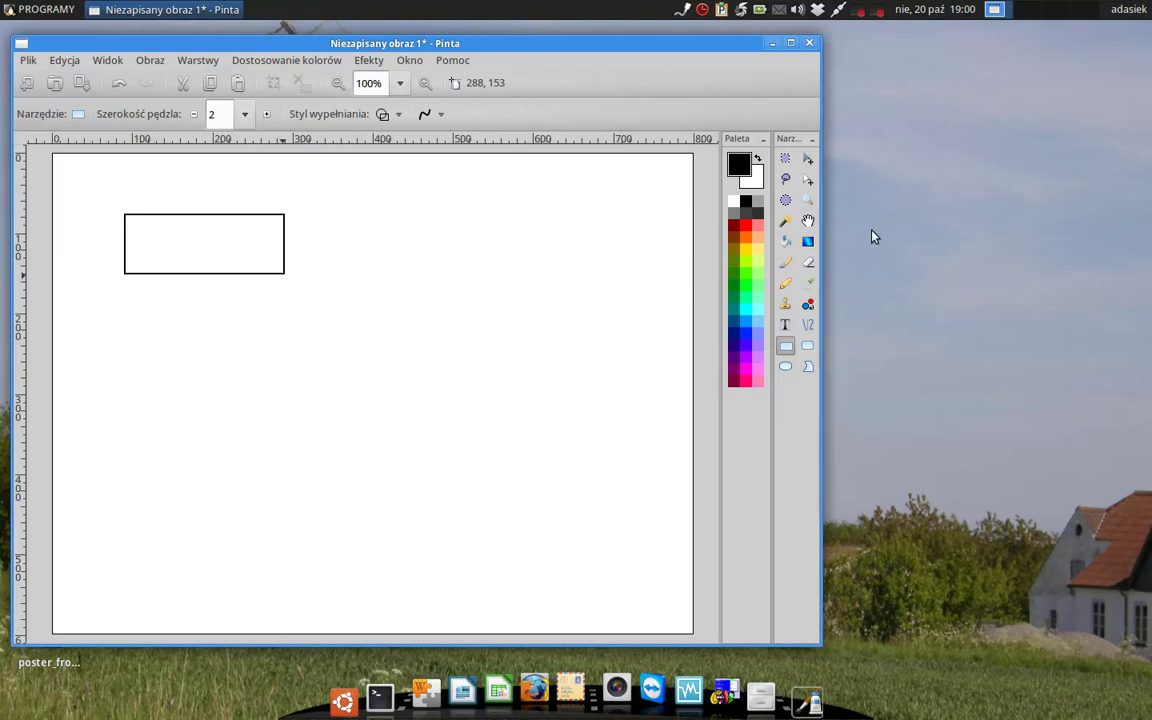
# Label the rectangle's two short sides with a handwritten A in yellow-green using the Pencil tool
pyautogui.click(786, 285)
pyautogui.click(747, 263)
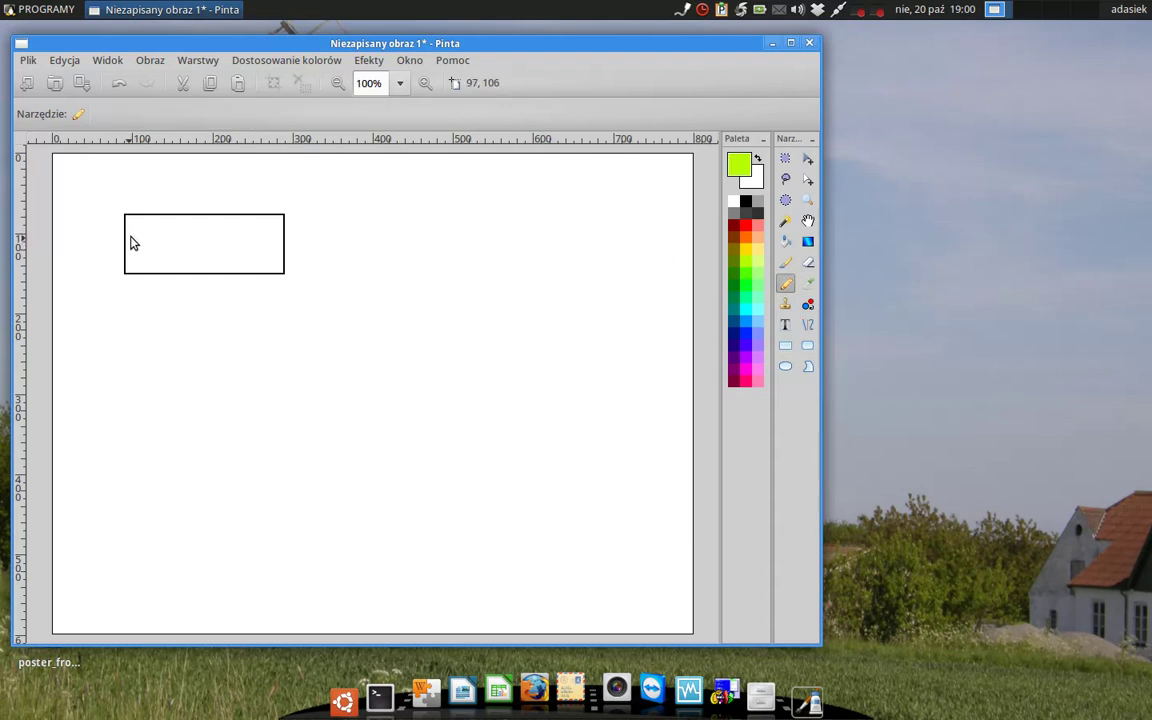
pyautogui.moveTo(129, 246); pyautogui.dragTo(141, 247)
pyautogui.moveTo(290, 252)
pyautogui.mouseDown()
pyautogui.moveTo(293, 231)
pyautogui.moveTo(311, 234)
pyautogui.moveTo(314, 254)
pyautogui.moveTo(313, 244)
pyautogui.mouseUp()
# Label the rectangle's two long sides with a handwritten B in red
pyautogui.click(749, 226)
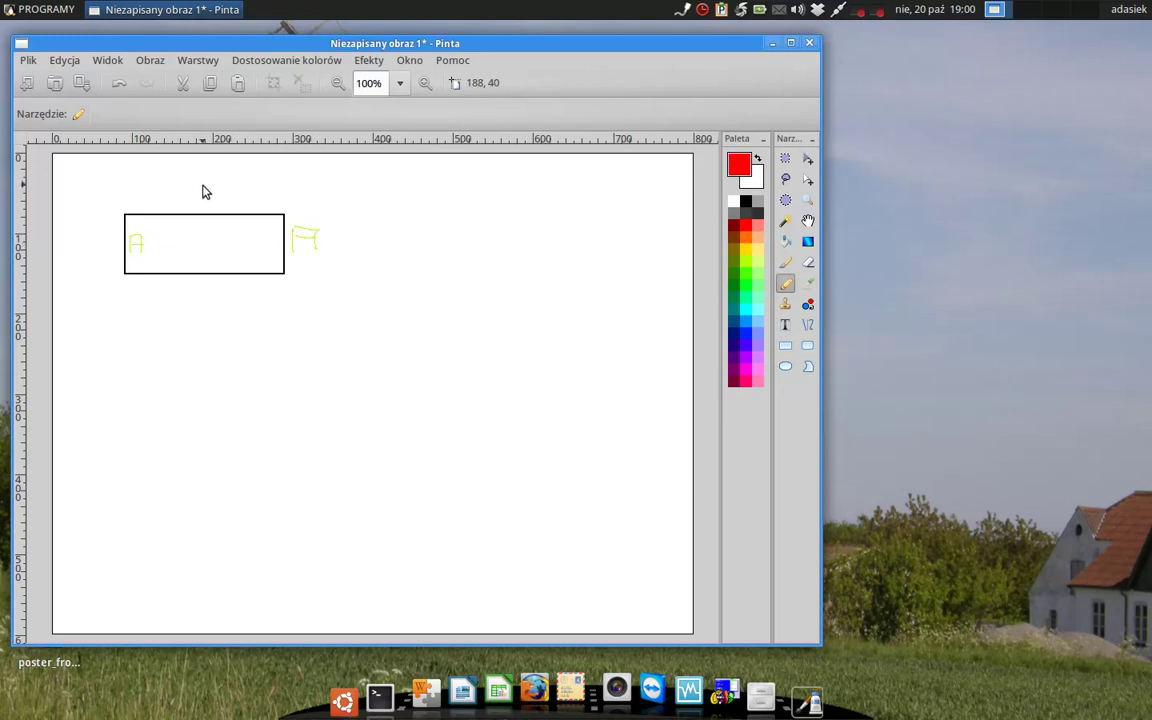
pyautogui.moveTo(197, 197); pyautogui.dragTo(201, 205)
pyautogui.moveTo(198, 280); pyautogui.dragTo(201, 300)
# Handwrite the perimeter formula A + A + B + B = 2A + 2B in dark grey below the rectangle
pyautogui.click(745, 213)
pyautogui.moveTo(113, 357)
pyautogui.mouseDown()
pyautogui.moveTo(113, 344)
pyautogui.moveTo(129, 352)
pyautogui.moveTo(158, 340)
pyautogui.moveTo(150, 348)
pyautogui.moveTo(172, 354)
pyautogui.moveTo(216, 330)
pyautogui.moveTo(228, 346)
pyautogui.moveTo(231, 334)
pyautogui.moveTo(236, 345)
pyautogui.moveTo(256, 335)
pyautogui.moveTo(265, 345)
pyautogui.moveTo(268, 334)
pyautogui.mouseUp()
pyautogui.moveTo(266, 334)
pyautogui.mouseDown()
pyautogui.moveTo(263, 345)
pyautogui.moveTo(300, 330)
pyautogui.mouseUp()
pyautogui.moveTo(289, 338); pyautogui.dragTo(300, 337)
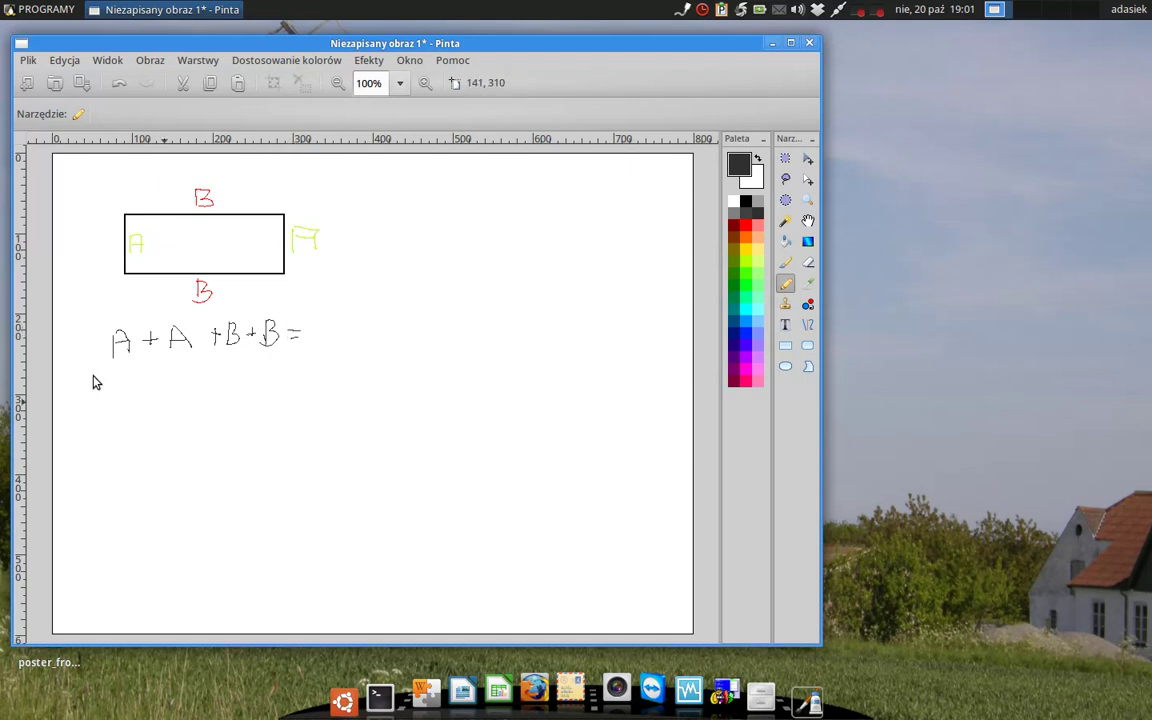
pyautogui.moveTo(86, 375)
pyautogui.mouseDown()
pyautogui.moveTo(139, 370)
pyautogui.moveTo(135, 388)
pyautogui.moveTo(167, 375)
pyautogui.moveTo(254, 383)
pyautogui.moveTo(265, 358)
pyautogui.moveTo(283, 372)
pyautogui.moveTo(266, 379)
pyautogui.mouseUp()
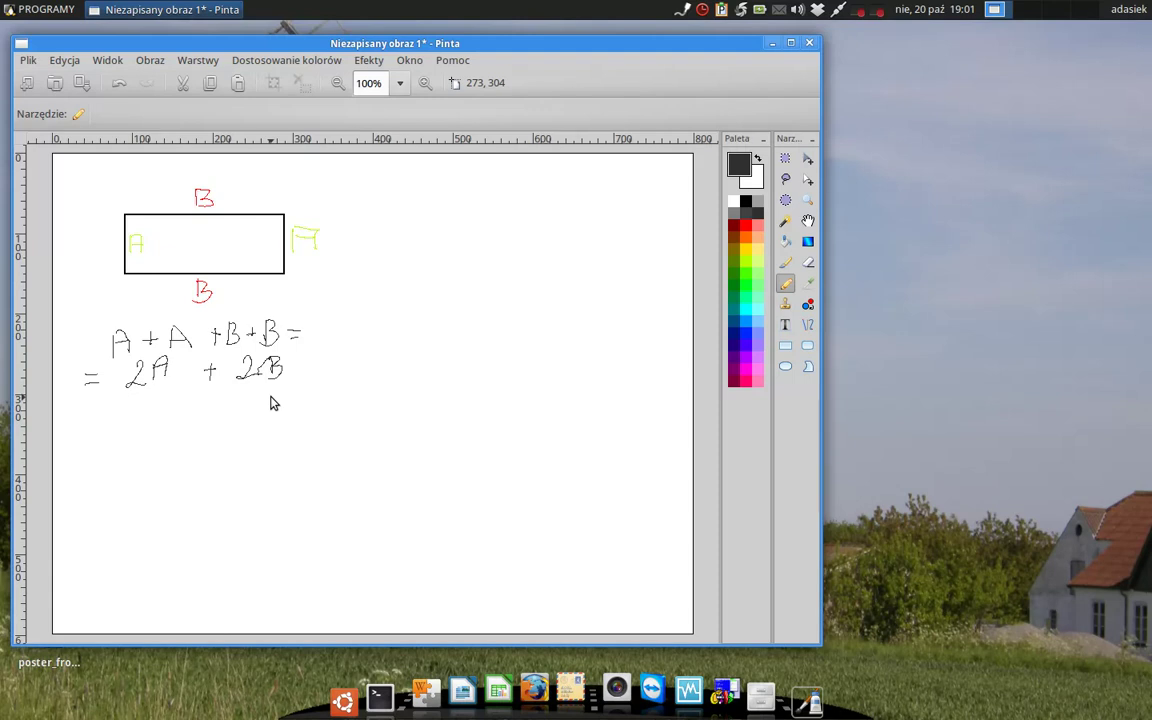
# Finish the Kazam recording and continue with the Save for later option
pyautogui.click(880, 18)
pyautogui.click(893, 50)
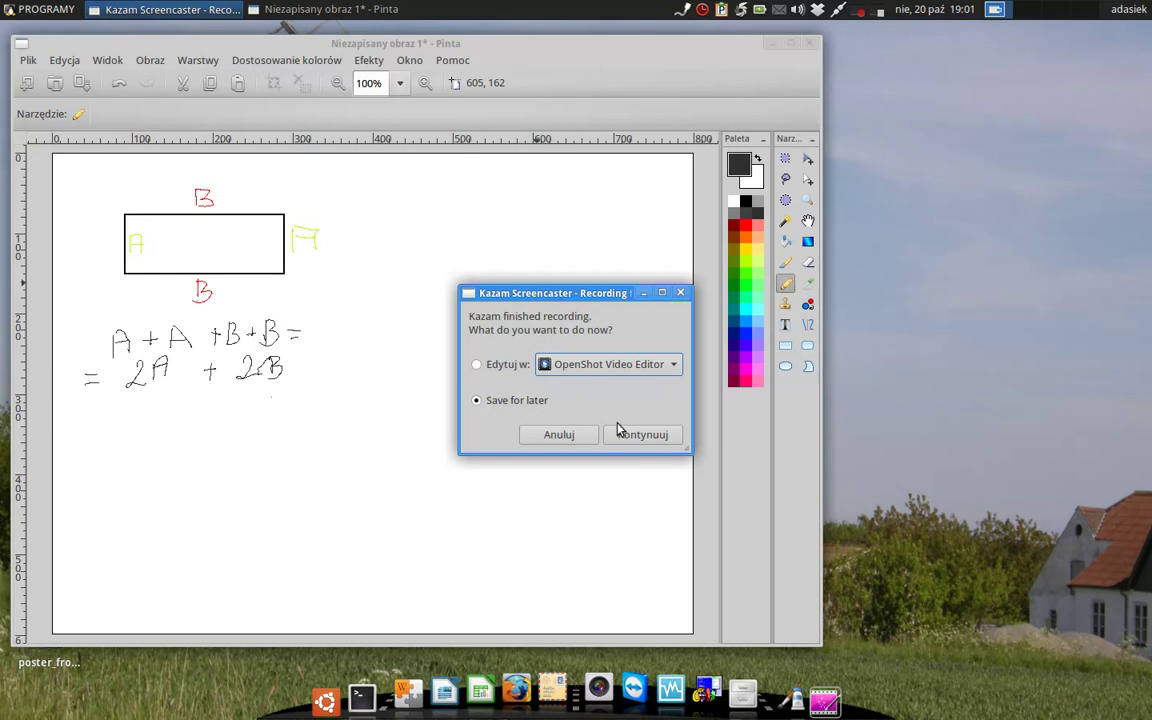
pyautogui.click(643, 435)
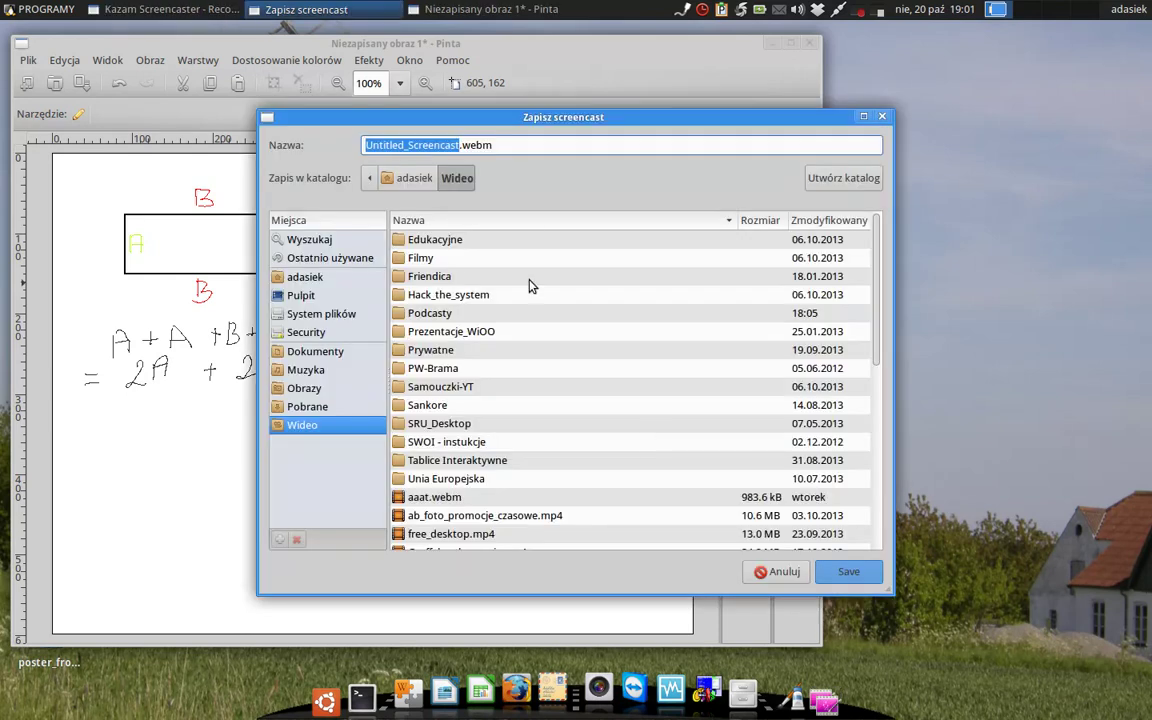
# Save the screencast as podcast_prostokat.webm in the Podcasty folder
pyautogui.doubleClick(455, 313)
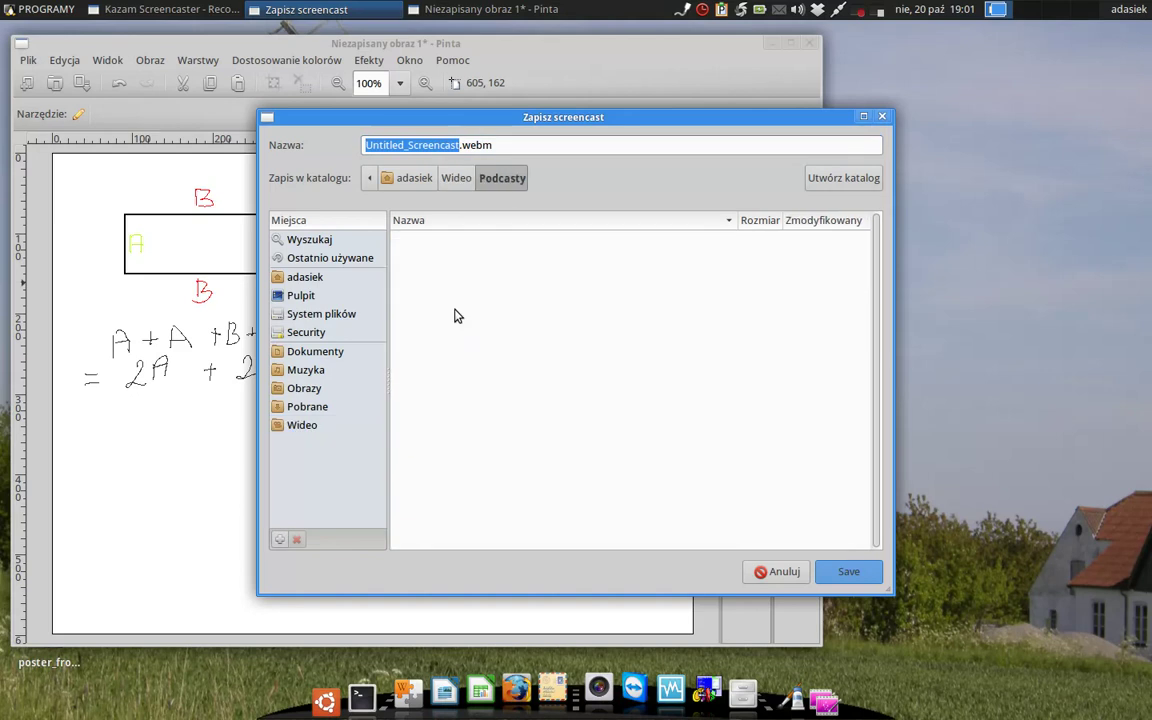
pyautogui.click(472, 145)
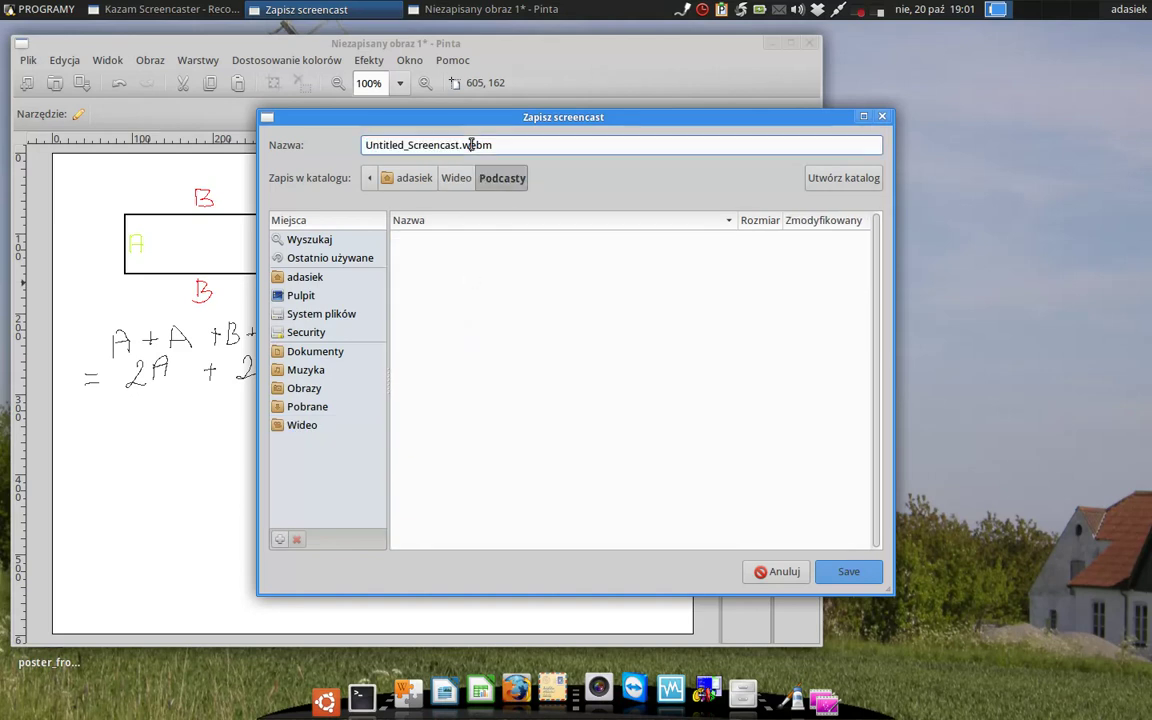
pyautogui.click(512, 44)
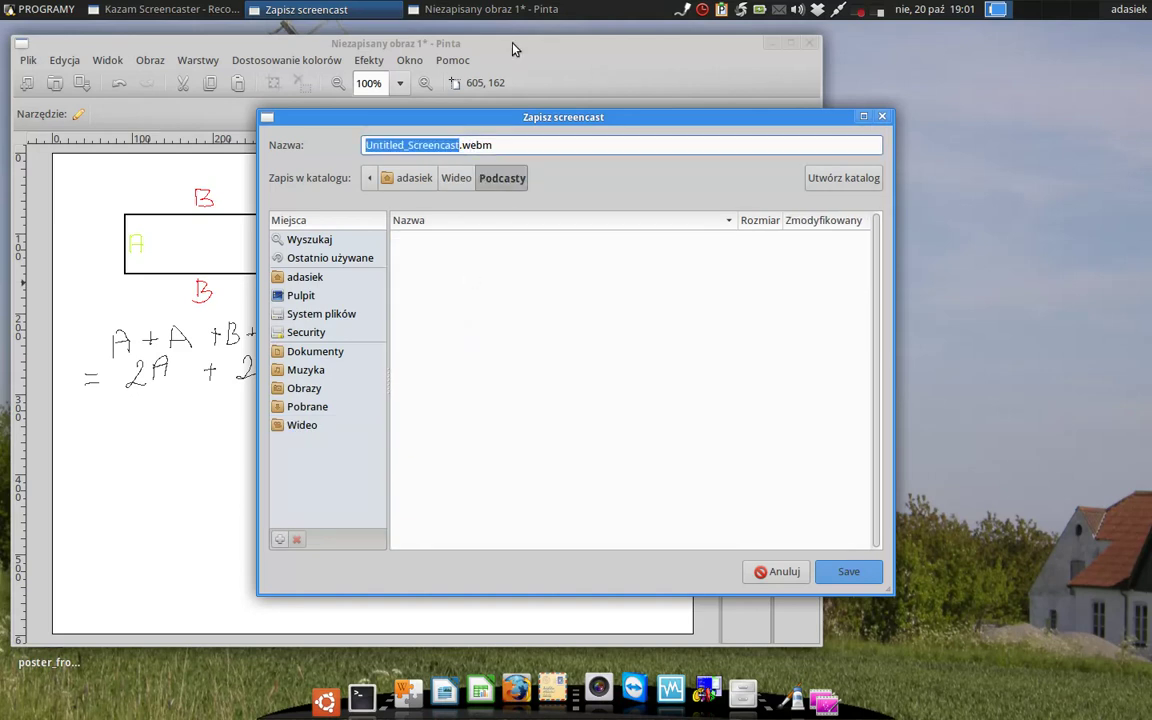
pyautogui.write('podca')
pyautogui.write('st_')
pyautogui.write('prostoka')
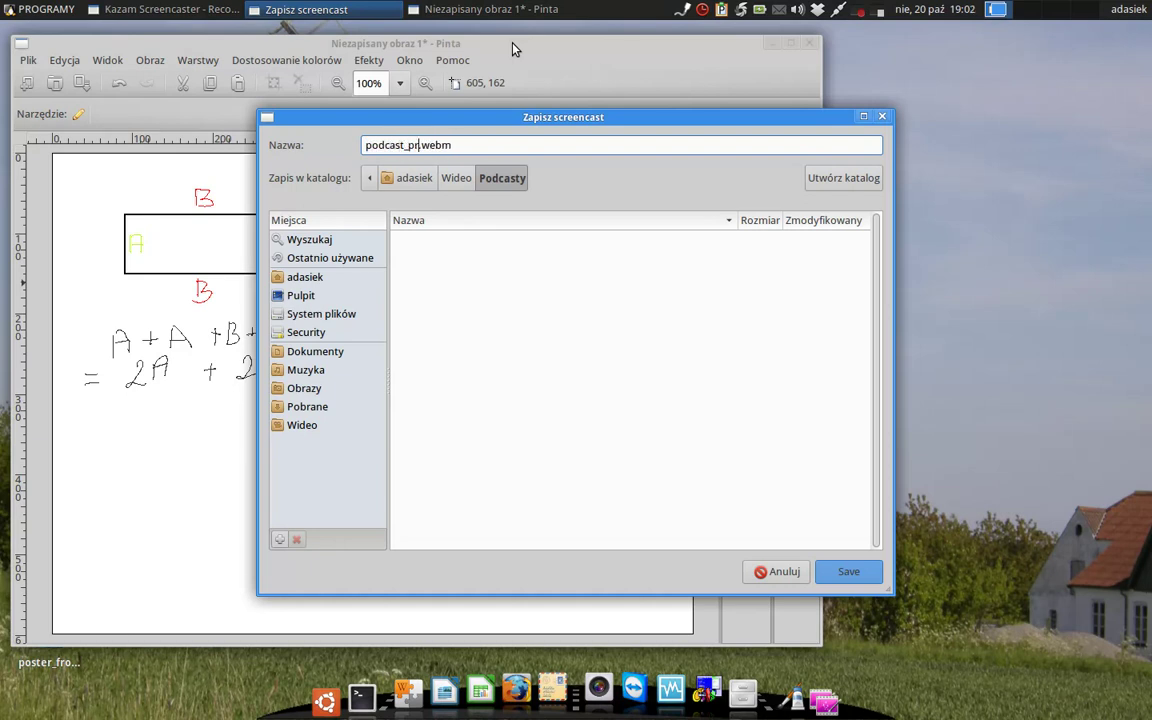
pyautogui.write('t')
pyautogui.click(862, 578)
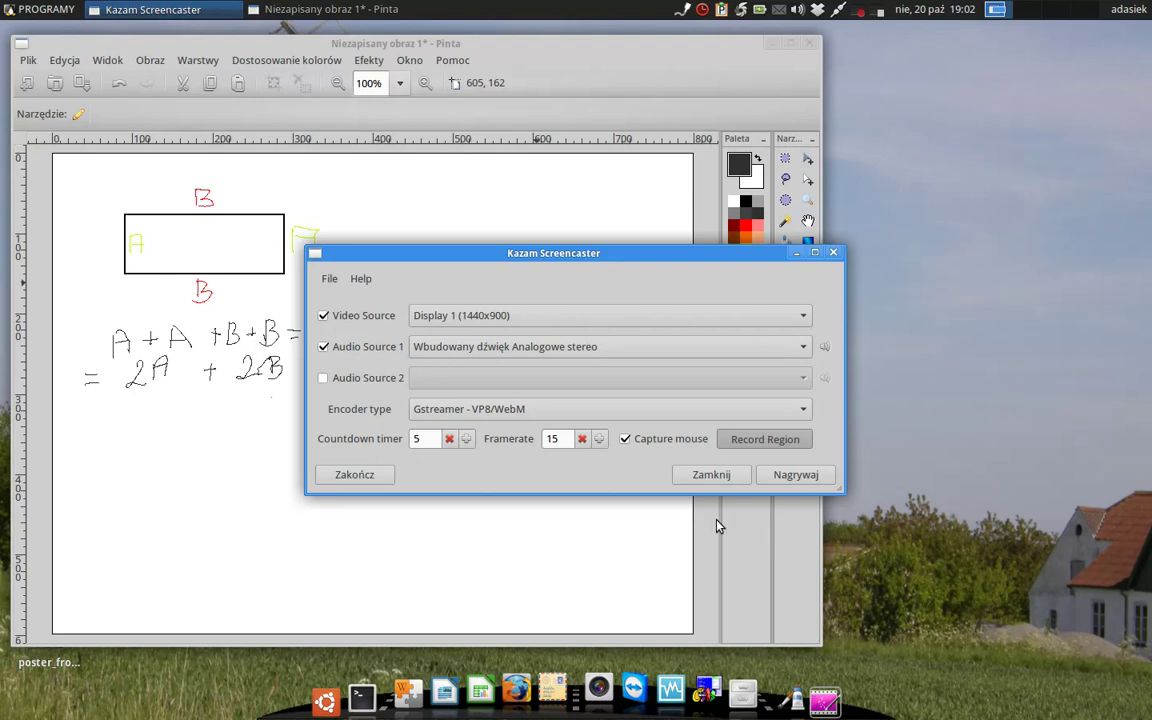
# Quit Kazam Screencaster and open the recording controls of the screen recorder still running
pyautogui.click(355, 475)
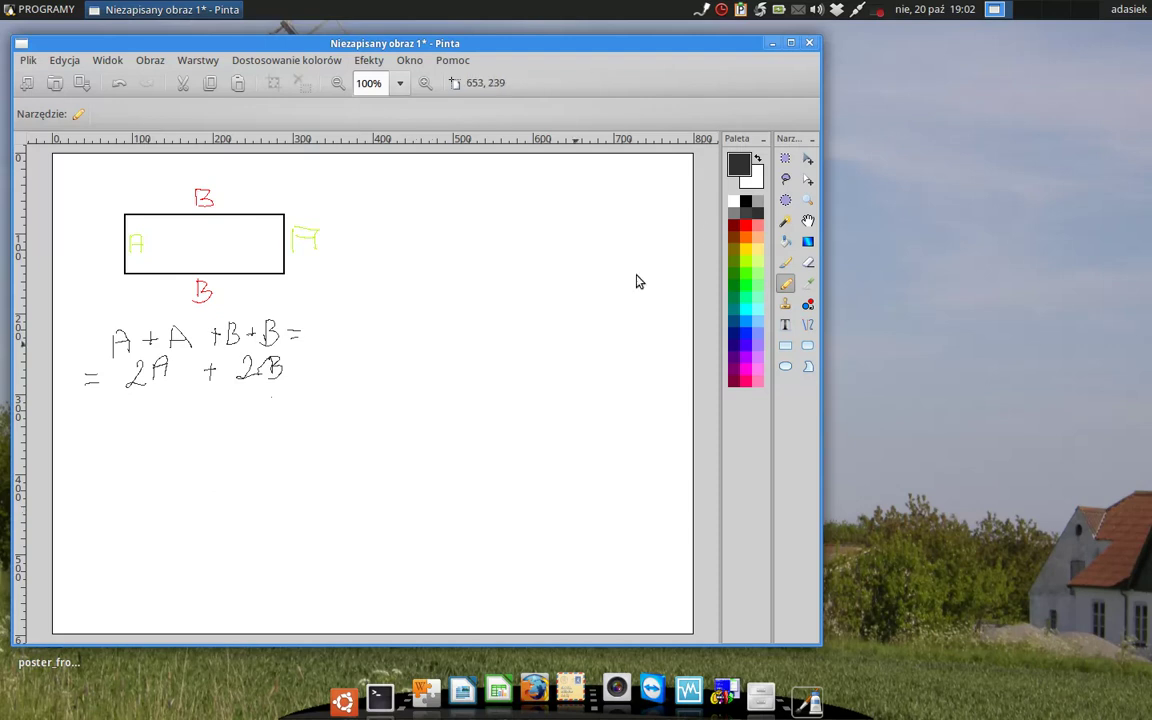
pyautogui.click(881, 18)
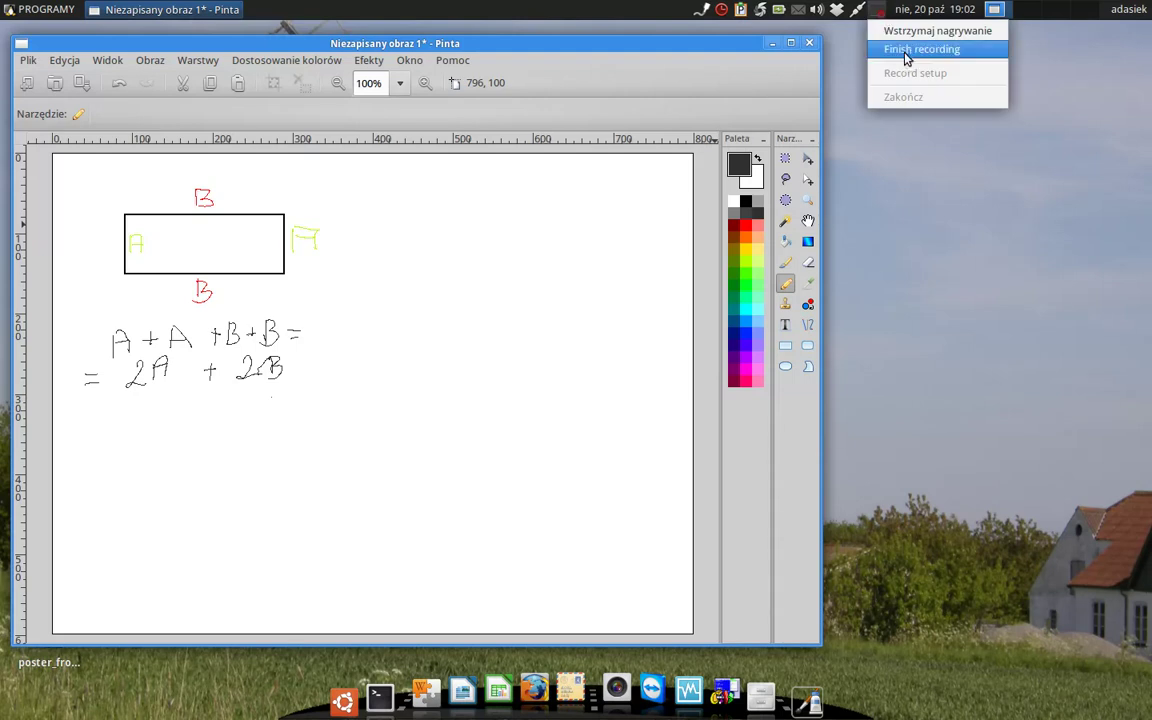